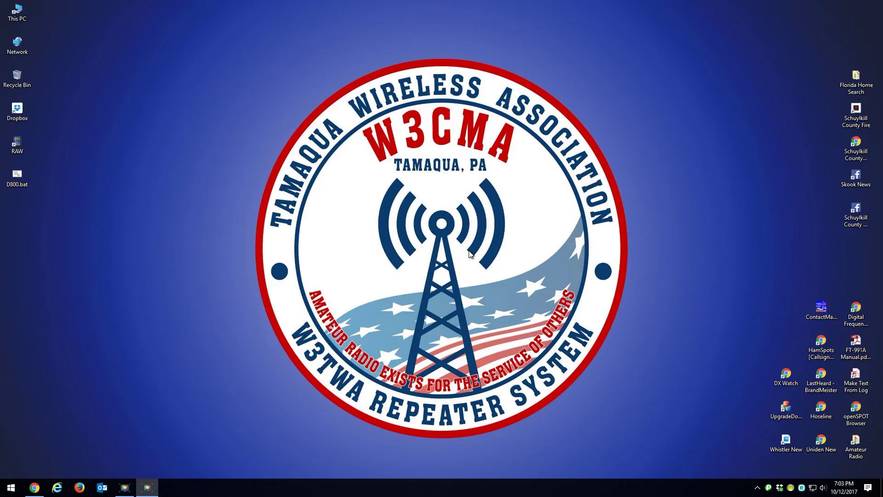
# Log in to the openSPOT and highlight the active profile's name
pyautogui.click(36, 490)
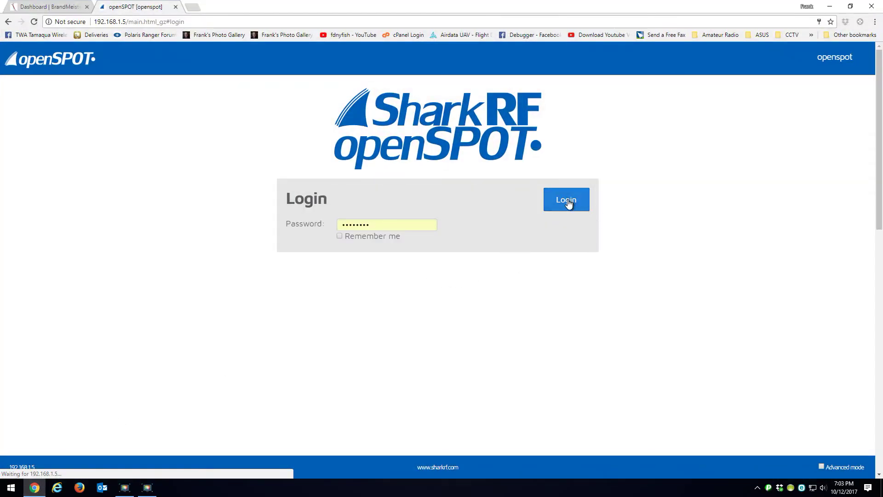
pyautogui.click(568, 202)
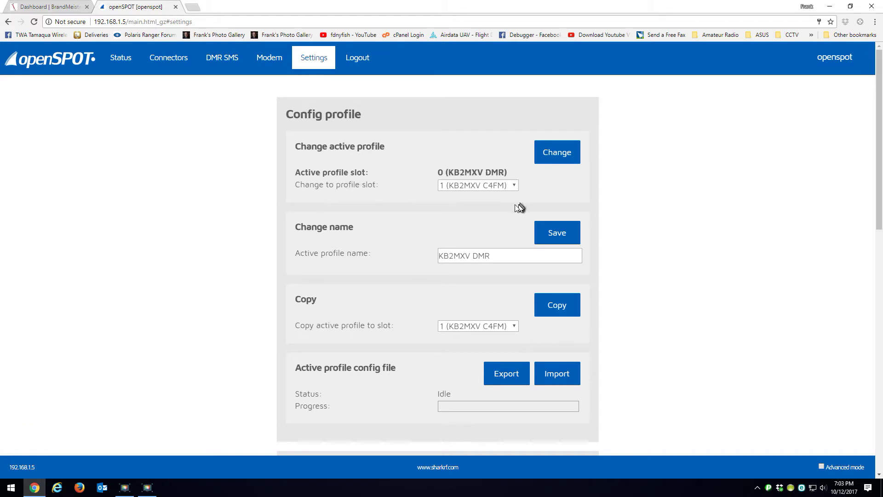
pyautogui.moveTo(447, 173); pyautogui.dragTo(505, 171)
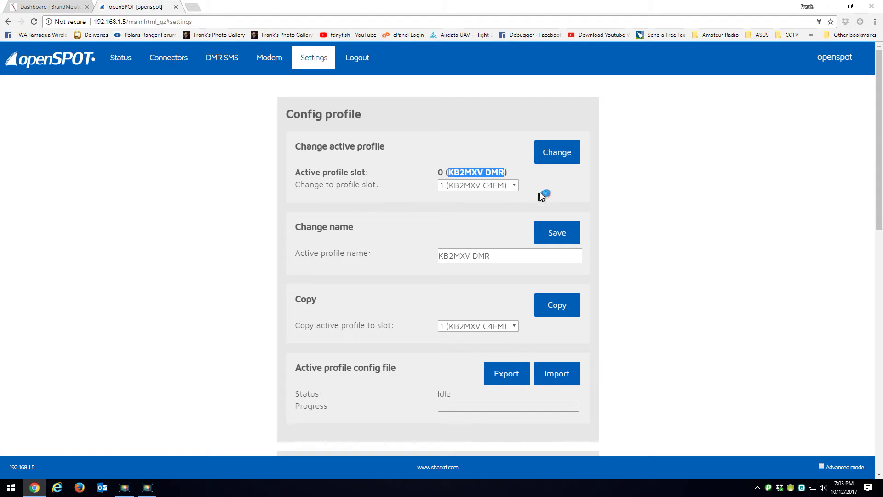
pyautogui.click(120, 59)
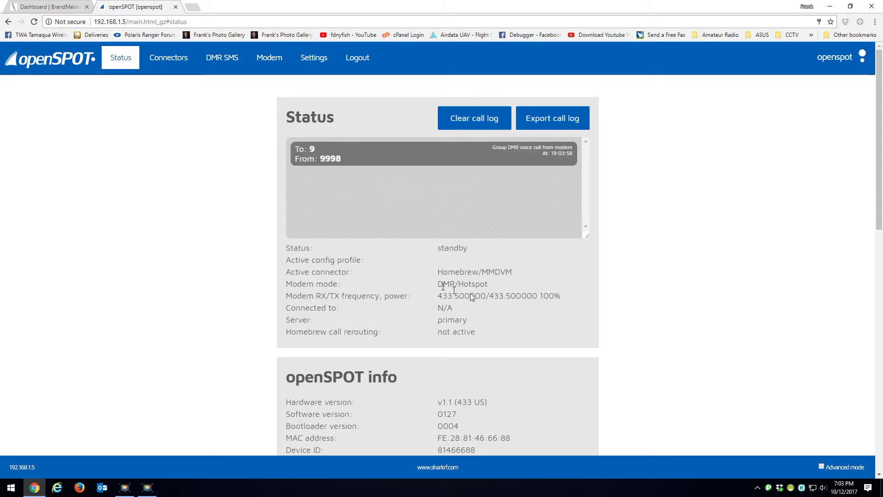
# Scroll the Status page to confirm profile slot 0 and no linked BrandMeister static talkgroups
pyautogui.scroll(-3, 537, 343)
pyautogui.scroll(3, 532, 348)
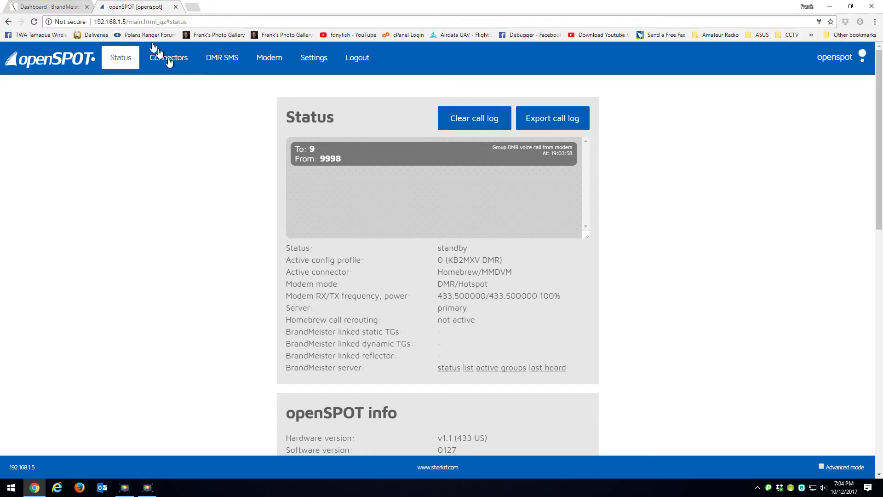
# Check the openSPOT connector settings, then go to the hotspot in the BrandMeister dashboard
pyautogui.click(65, 9)
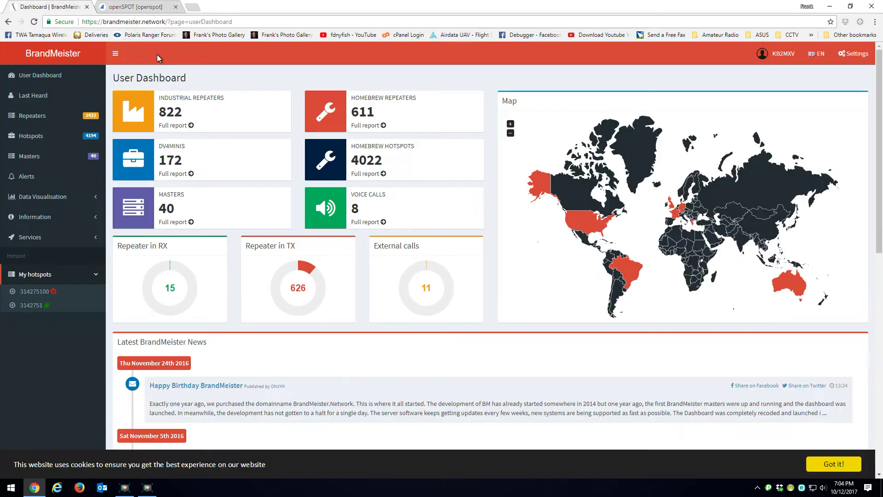
pyautogui.click(144, 10)
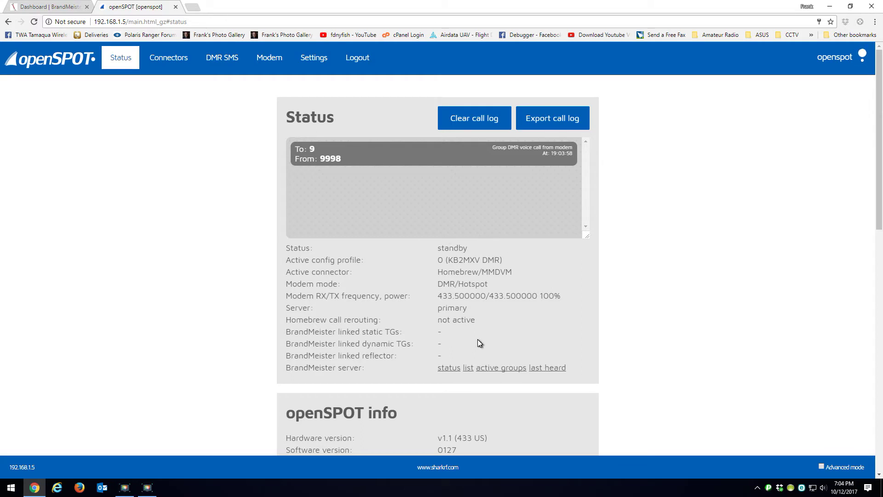
pyautogui.click(166, 61)
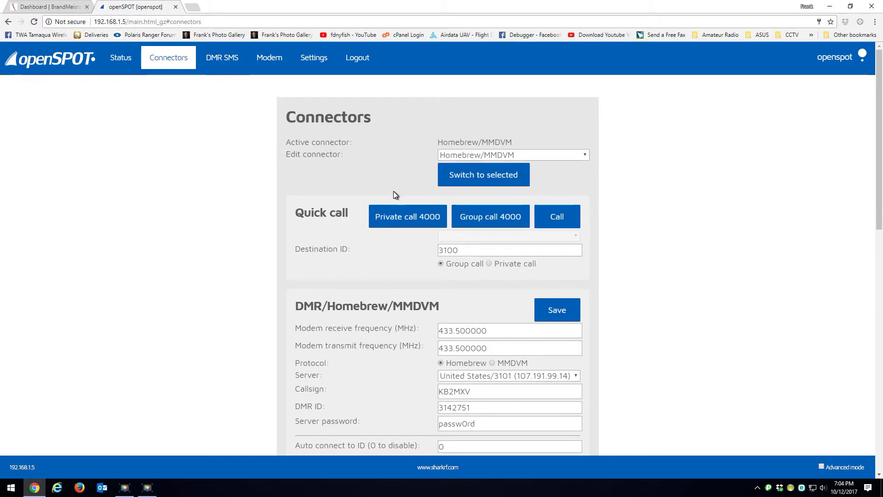
pyautogui.click(34, 10)
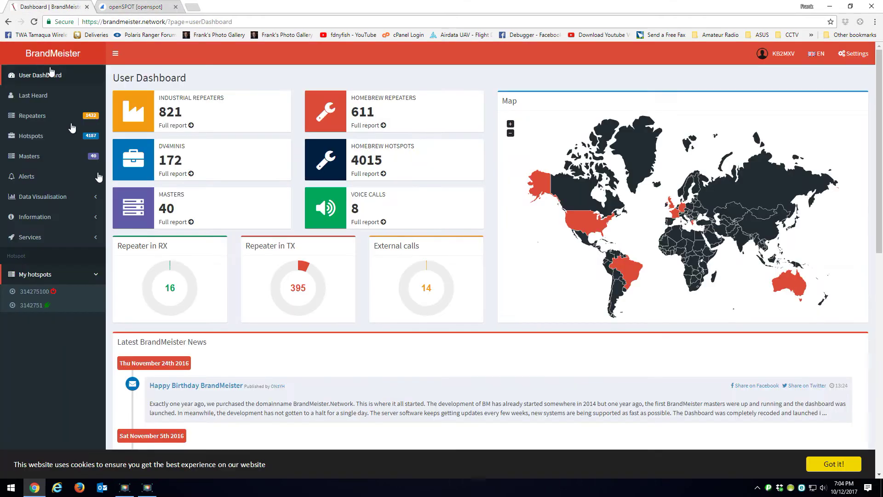
pyautogui.click(32, 307)
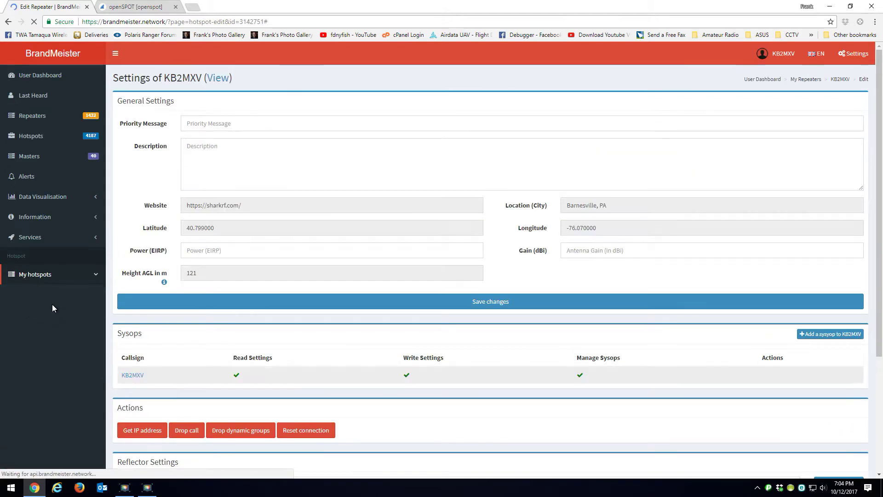
# Open the hotspot's BrandMeister settings, showing reflector 4000 and an empty Static Talkgroups list
pyautogui.click(89, 276)
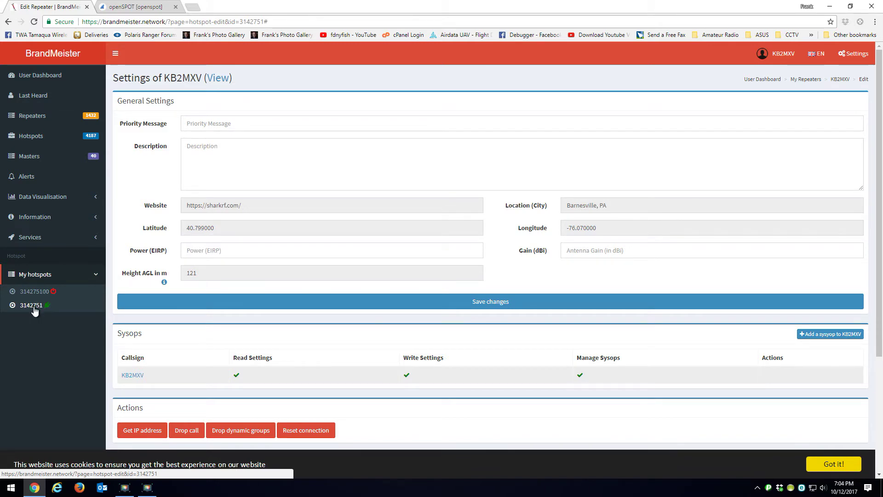
pyautogui.click(34, 308)
pyautogui.scroll(-3, 352, 350)
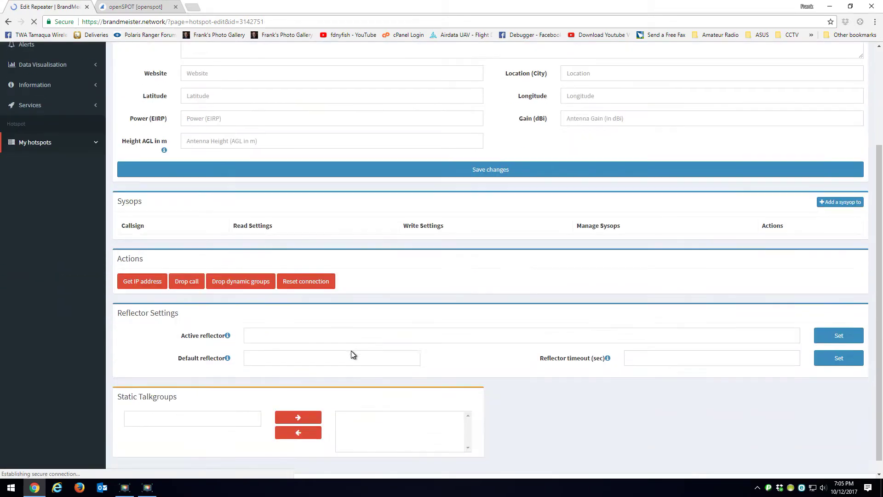
pyautogui.scroll(-1, 352, 353)
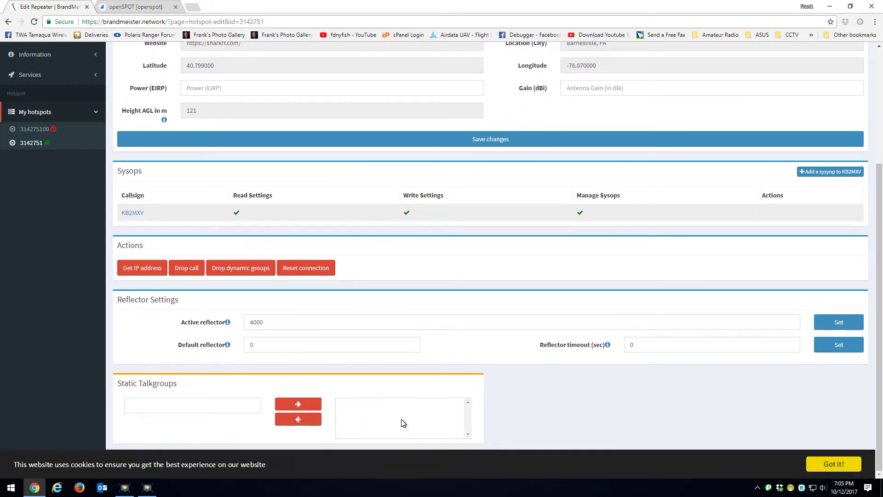
pyautogui.click(135, 9)
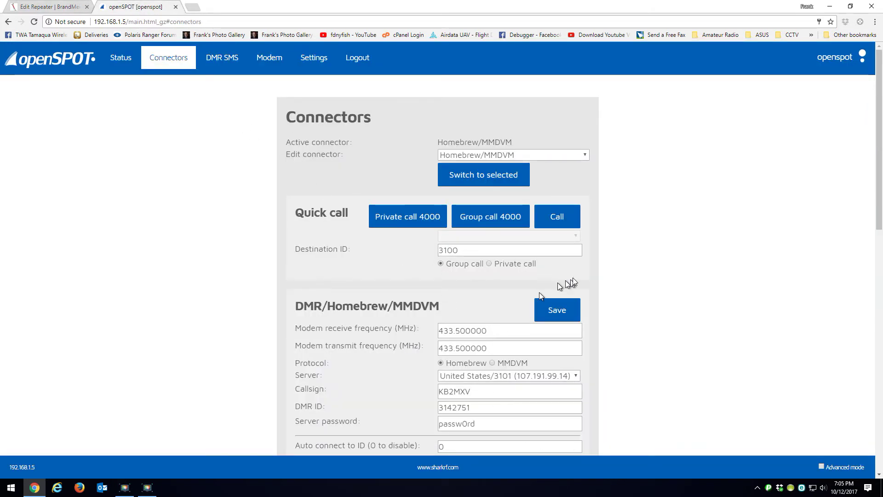
# Scroll the Homebrew/MMDVM connector settings, then go to the Config profile settings
pyautogui.scroll(-3, 614, 274)
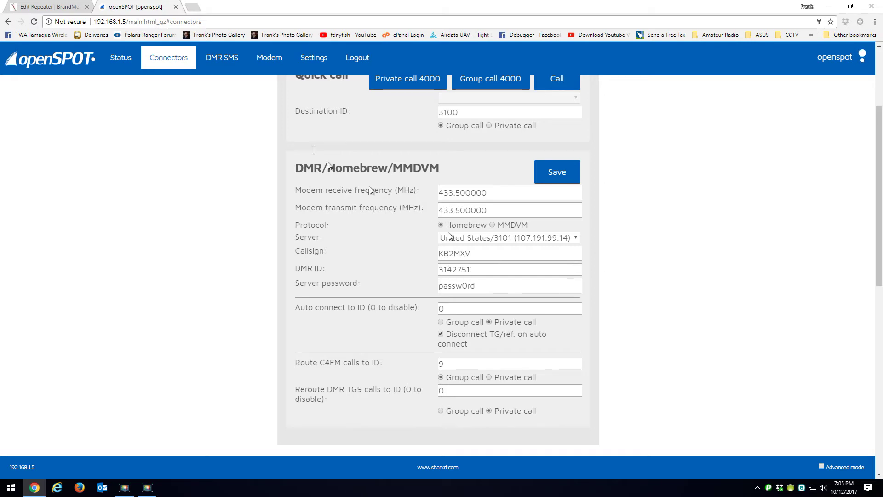
pyautogui.click(314, 58)
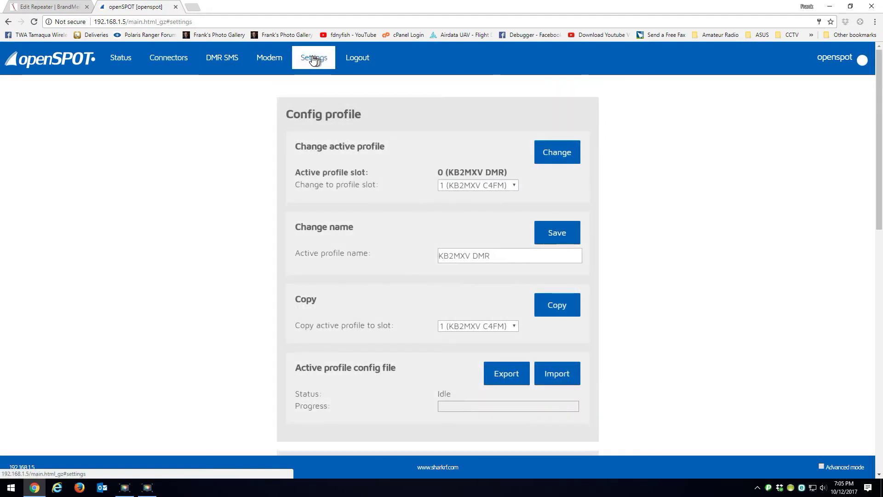
# Make the DMR SCANNER profile slot active, then log back in after the reboot
pyautogui.click(514, 184)
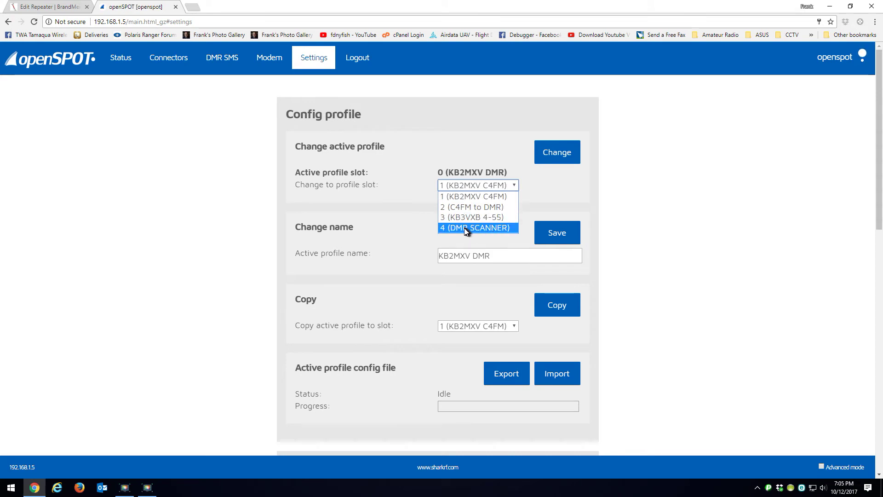
pyautogui.click(486, 226)
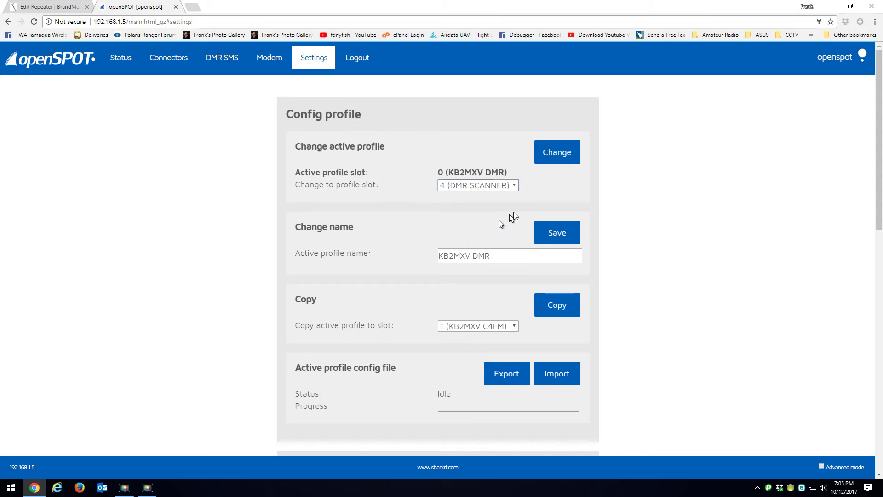
pyautogui.click(553, 158)
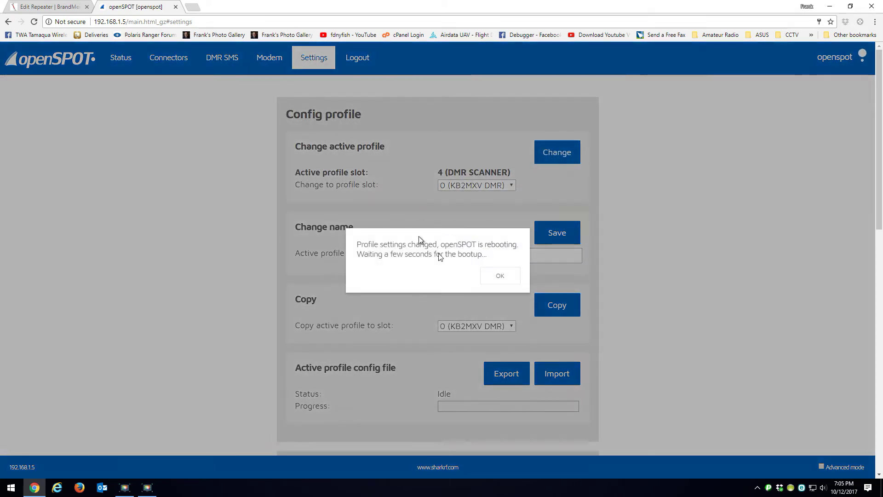
pyautogui.click(498, 276)
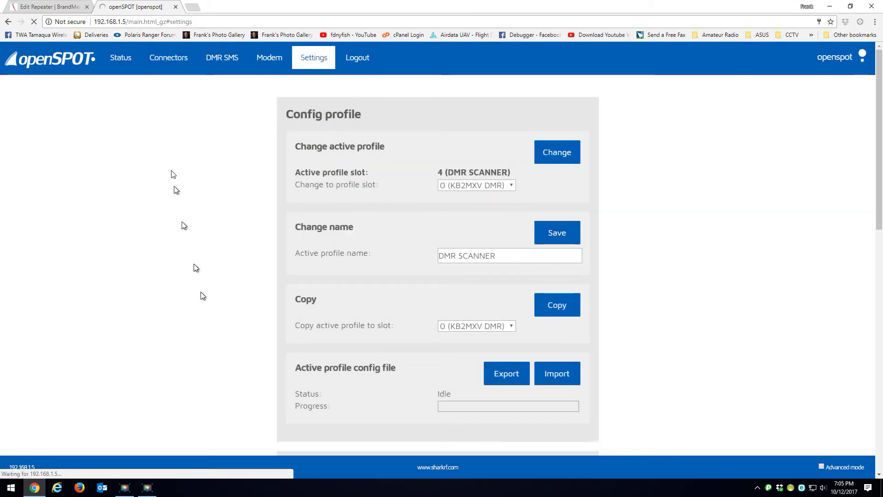
pyautogui.click(119, 62)
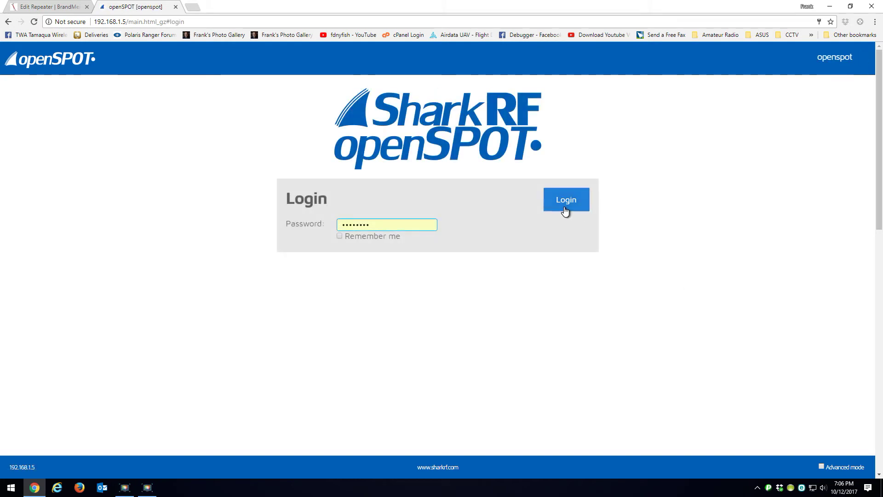
pyautogui.click(565, 210)
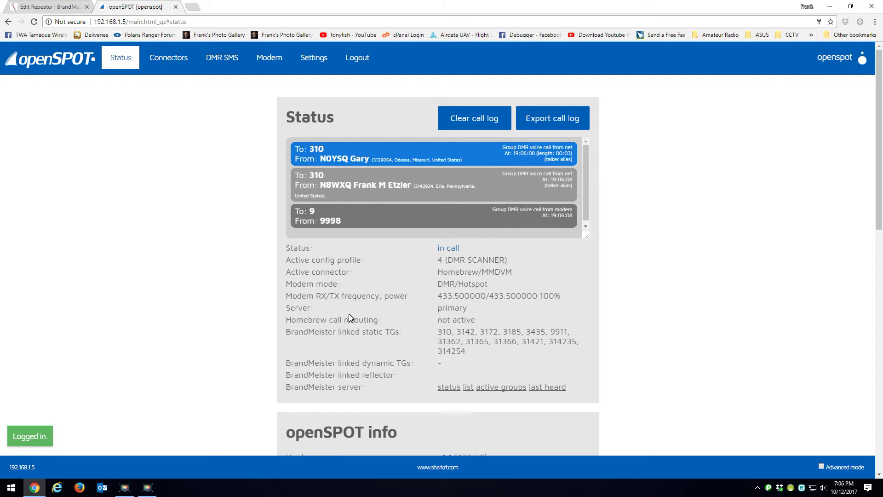
# Check the connectors, then highlight the linked static talkgroups 310 through 314254 on Status
pyautogui.click(168, 58)
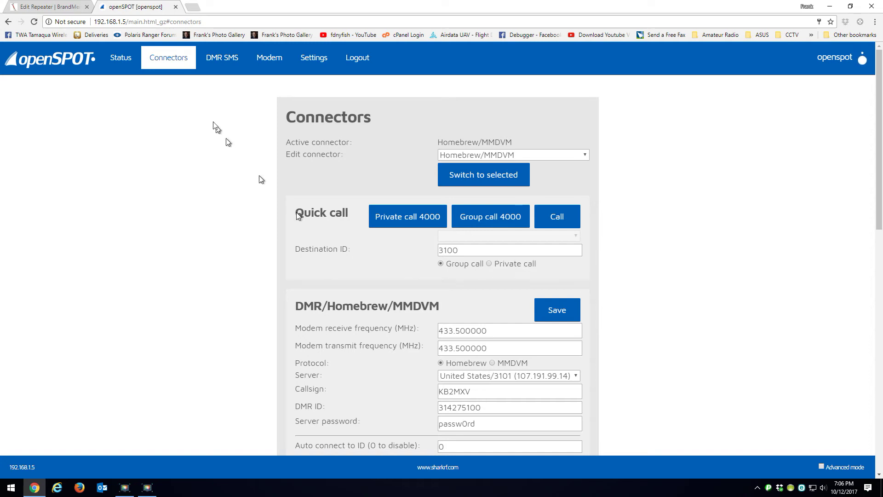
pyautogui.click(127, 59)
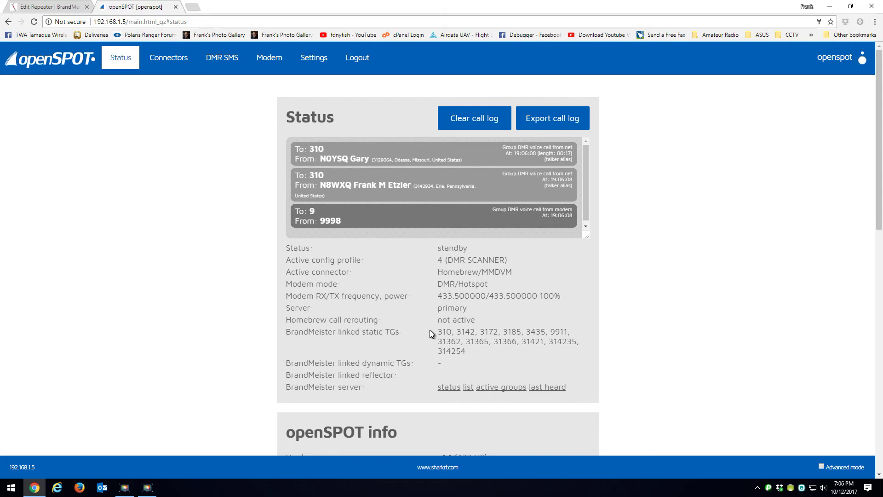
pyautogui.moveTo(438, 332); pyautogui.dragTo(481, 352)
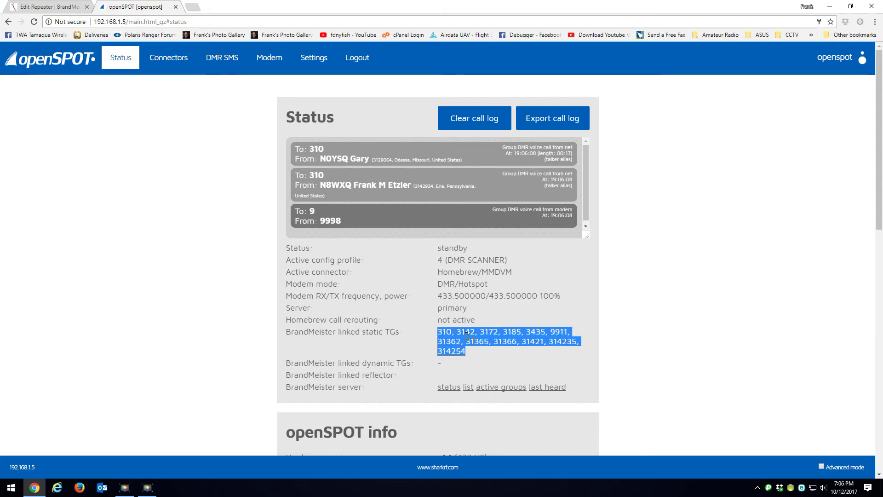
# Open the hotspot's BrandMeister settings and reset its server connection
pyautogui.click(62, 9)
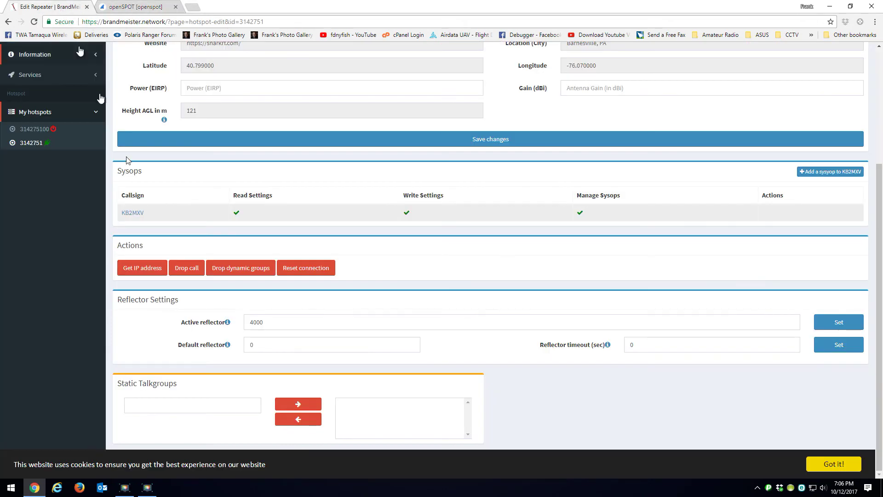
pyautogui.click(36, 129)
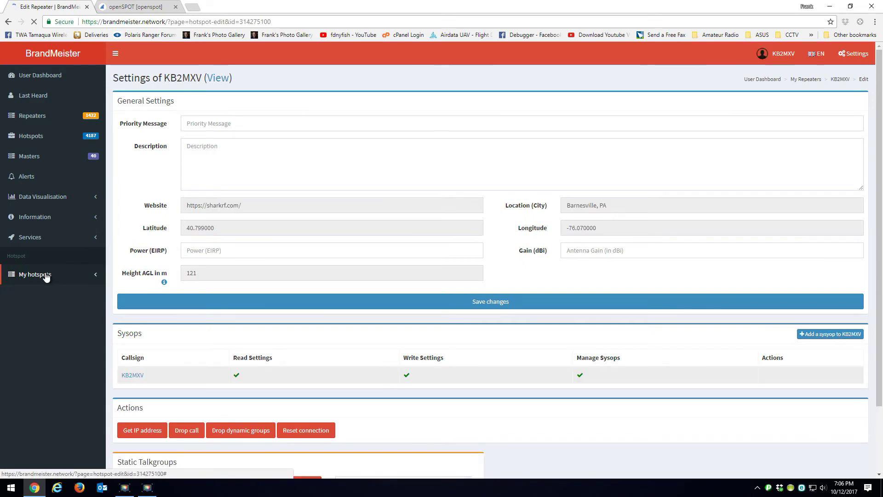
pyautogui.click(46, 275)
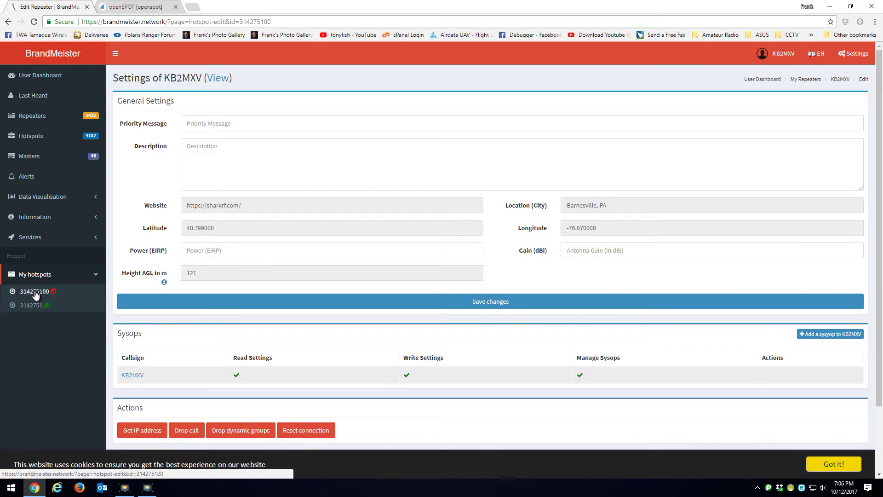
pyautogui.click(35, 292)
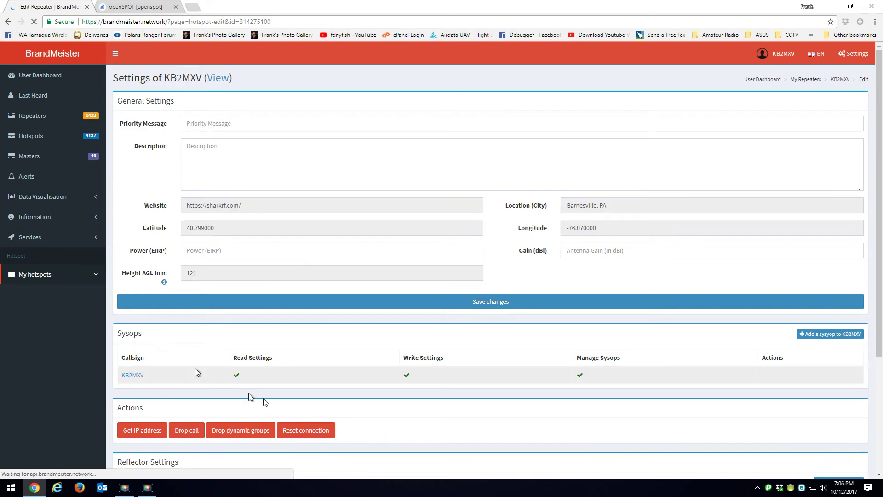
pyautogui.click(313, 431)
pyautogui.scroll(-2, 402, 373)
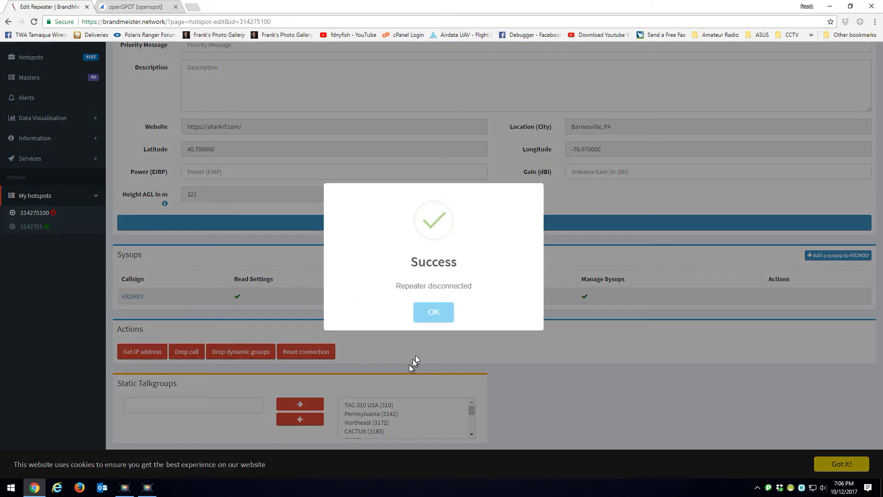
pyautogui.click(434, 314)
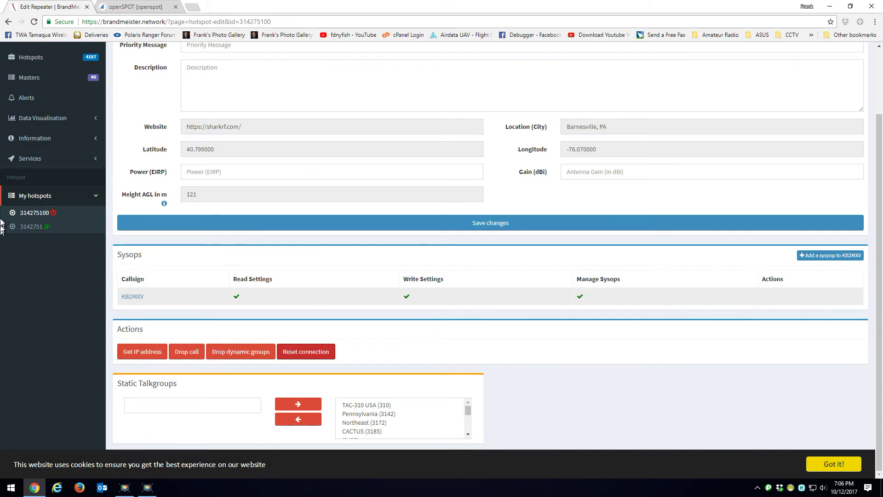
# Reload the hotspot page and verify static talkgroups TAC-310 USA (310) through 314254
pyautogui.click(34, 22)
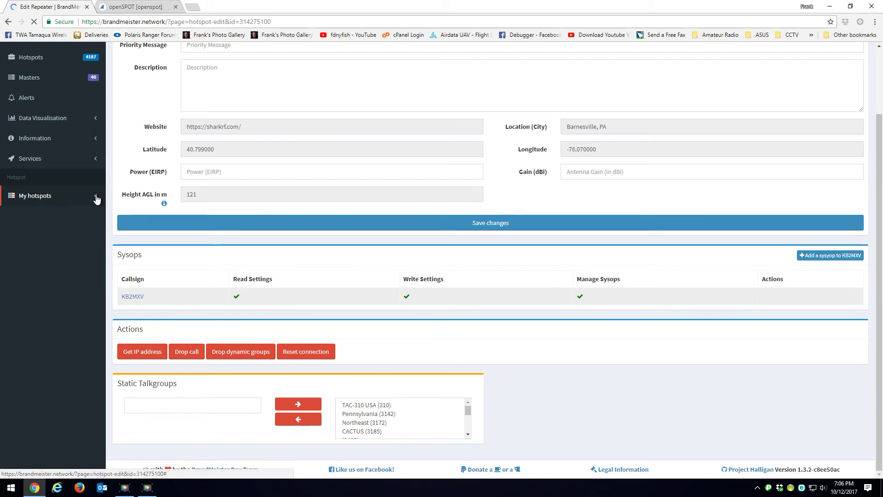
pyautogui.click(95, 198)
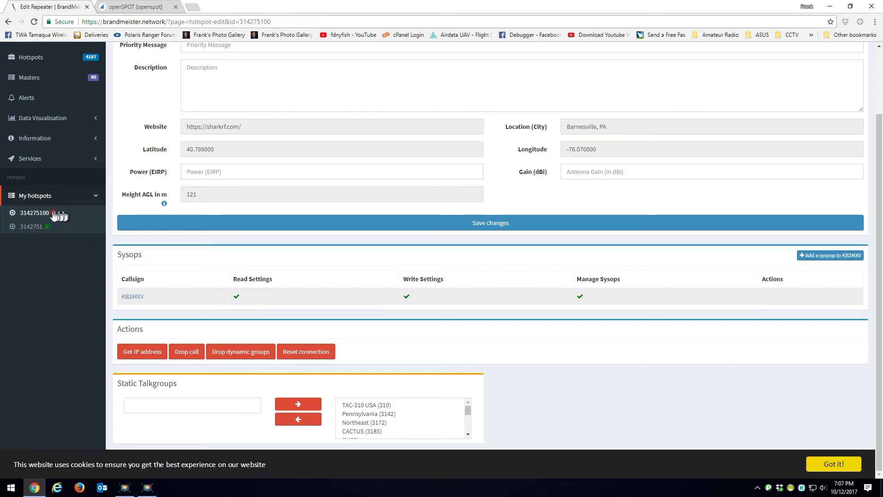
pyautogui.click(384, 407)
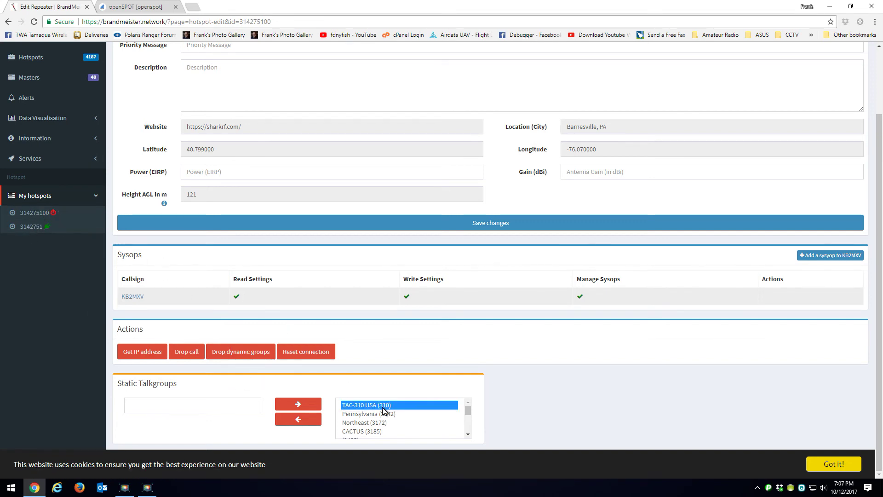
pyautogui.click(468, 434)
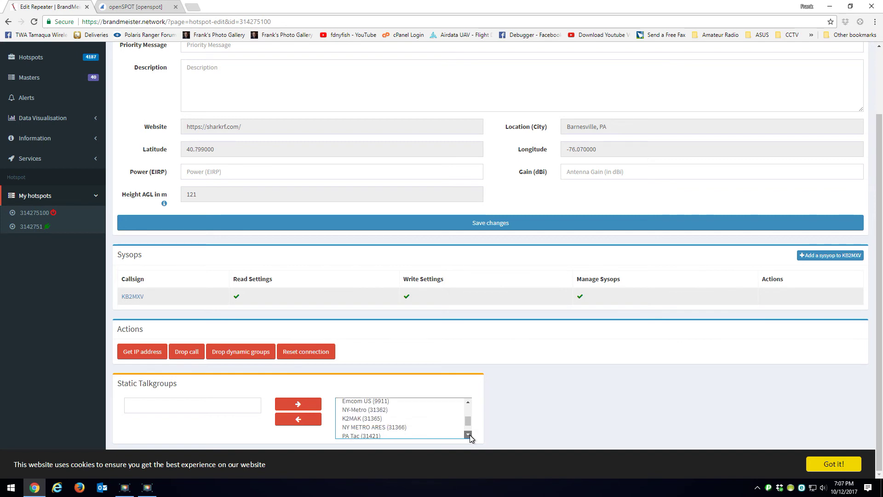
pyautogui.click(469, 435)
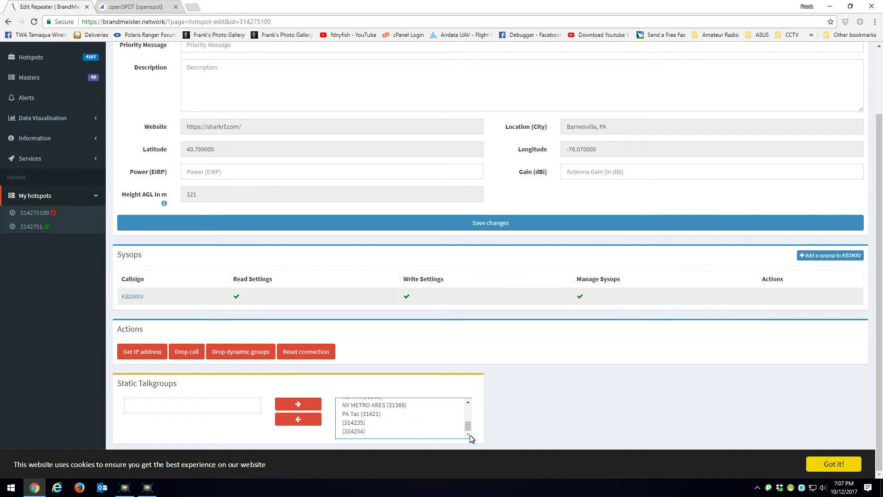
pyautogui.click(138, 10)
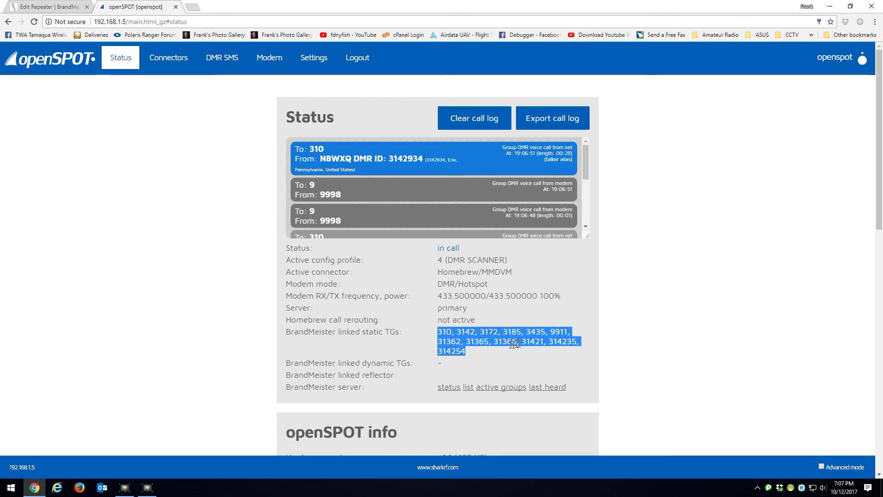
# Re-select the linked static talkgroup list while talkgroup 310 calls come in
pyautogui.click(488, 357)
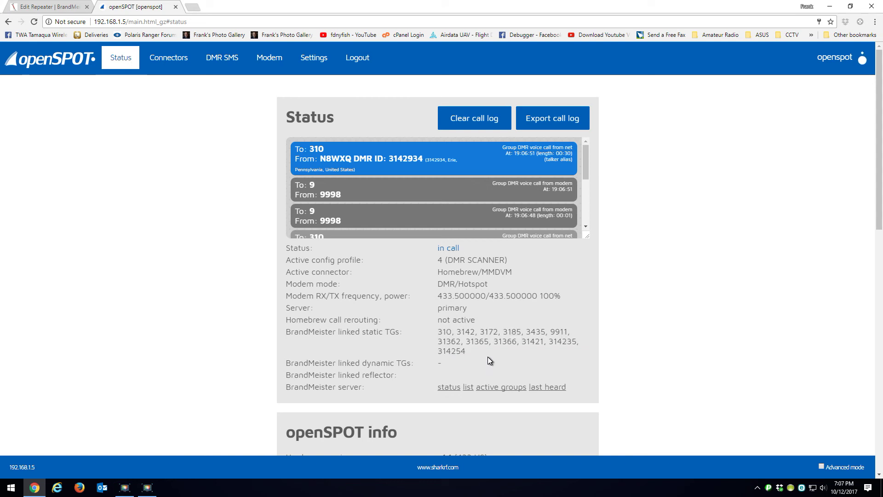
pyautogui.moveTo(467, 351); pyautogui.dragTo(436, 332)
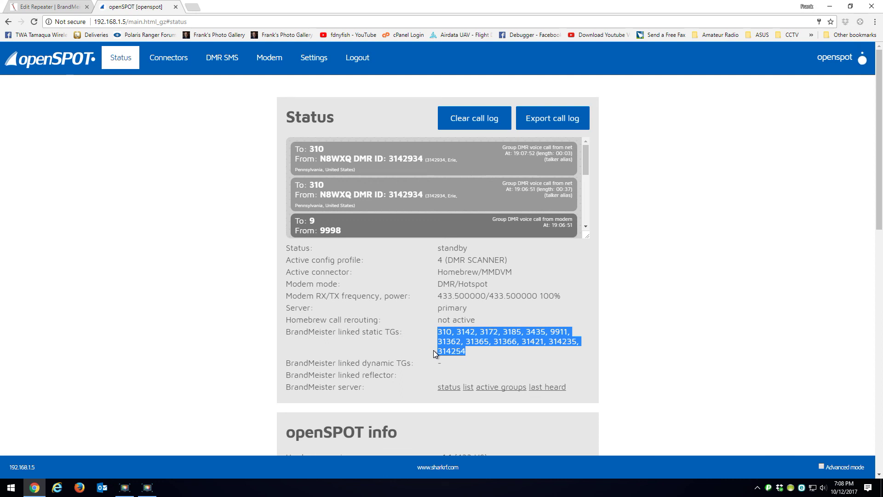
# Check the openSPOT connectors, then return to the BrandMeister hotspot's static talkgroup list
pyautogui.click(173, 64)
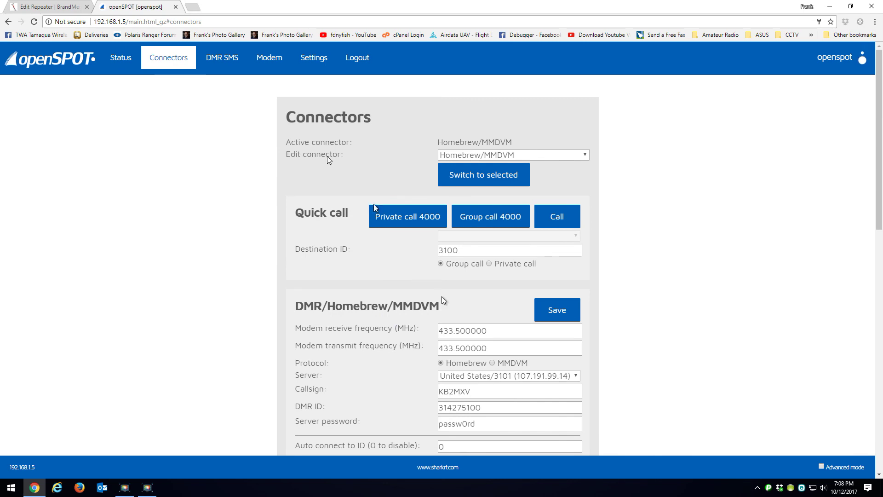
pyautogui.click(50, 7)
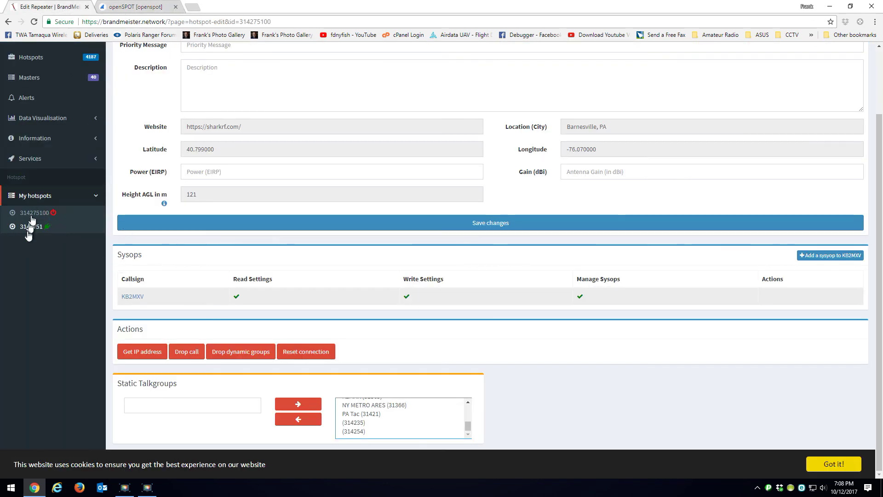